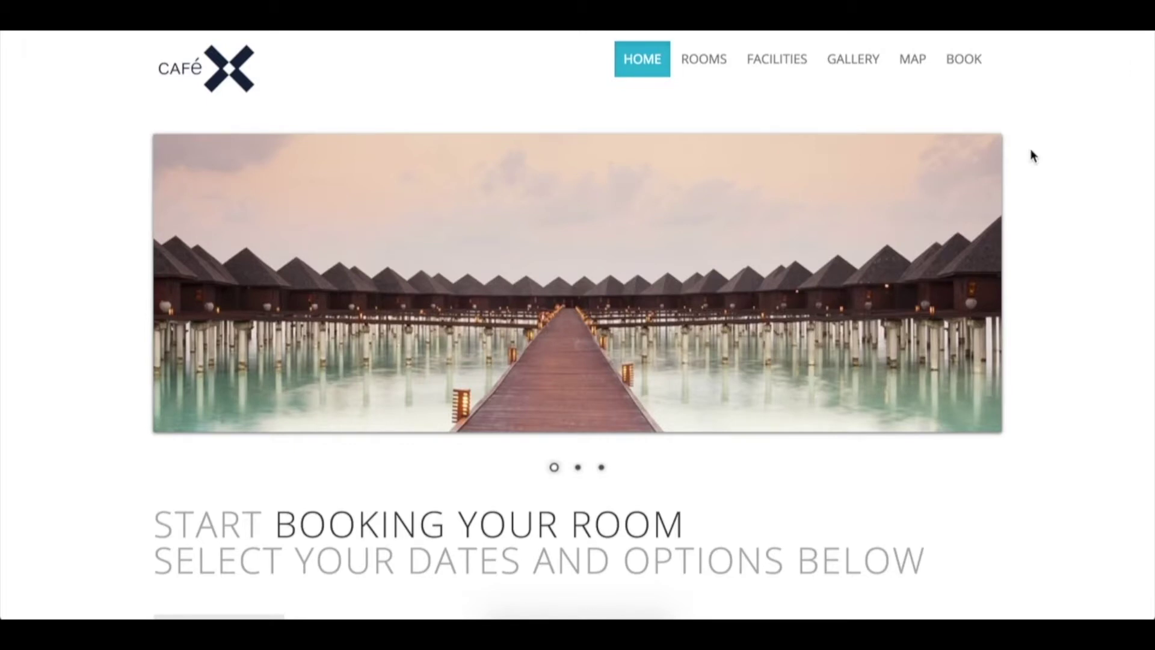
Scroll to the site footer and request a CoBrowse shortcode from the Extras links.
{"action": "scroll", "coordinate": [1032, 155], "scroll_direction": "down", "scroll_amount": 10}
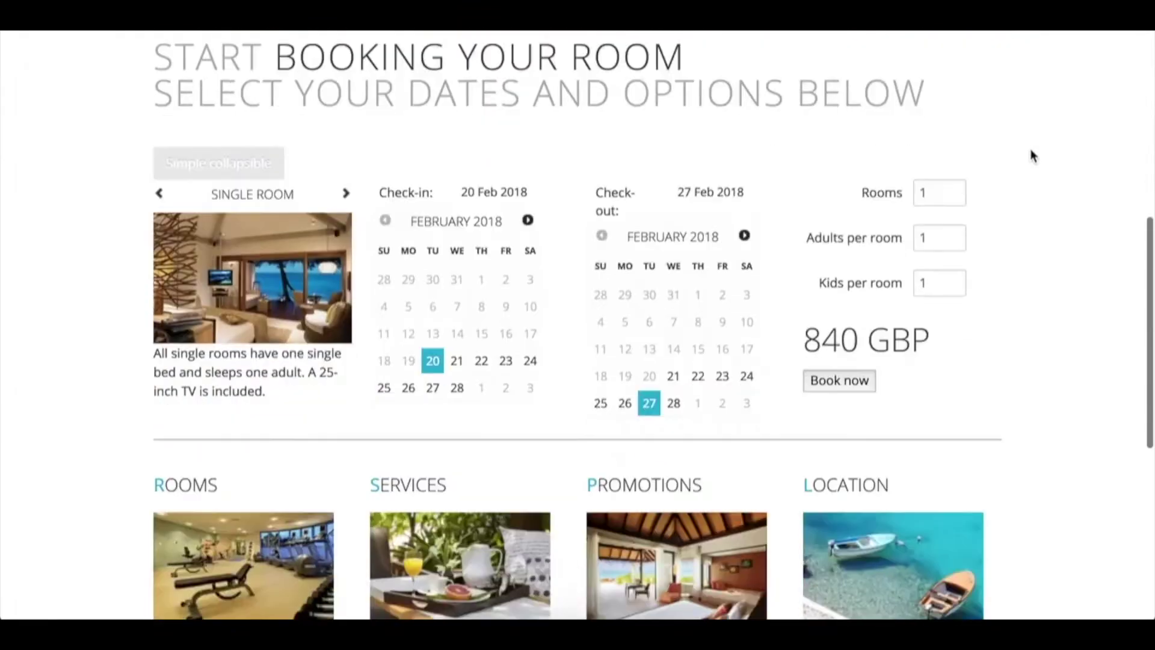
{"action": "scroll", "coordinate": [1032, 156], "scroll_direction": "down", "scroll_amount": 3}
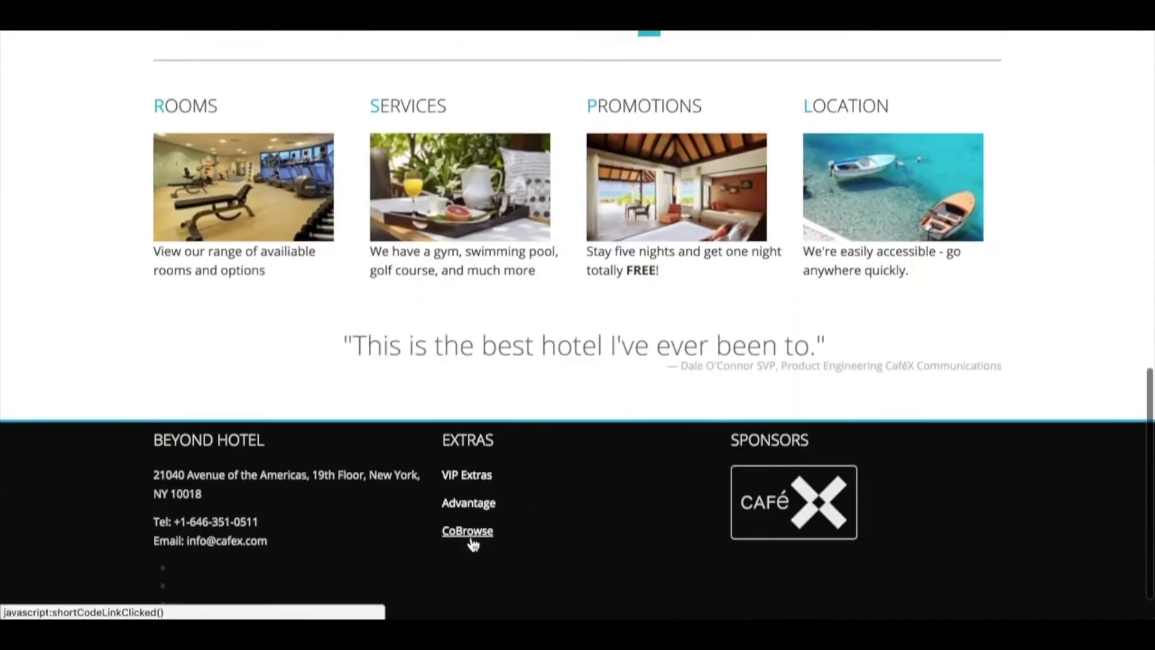
{"action": "left_click", "coordinate": [472, 541]}
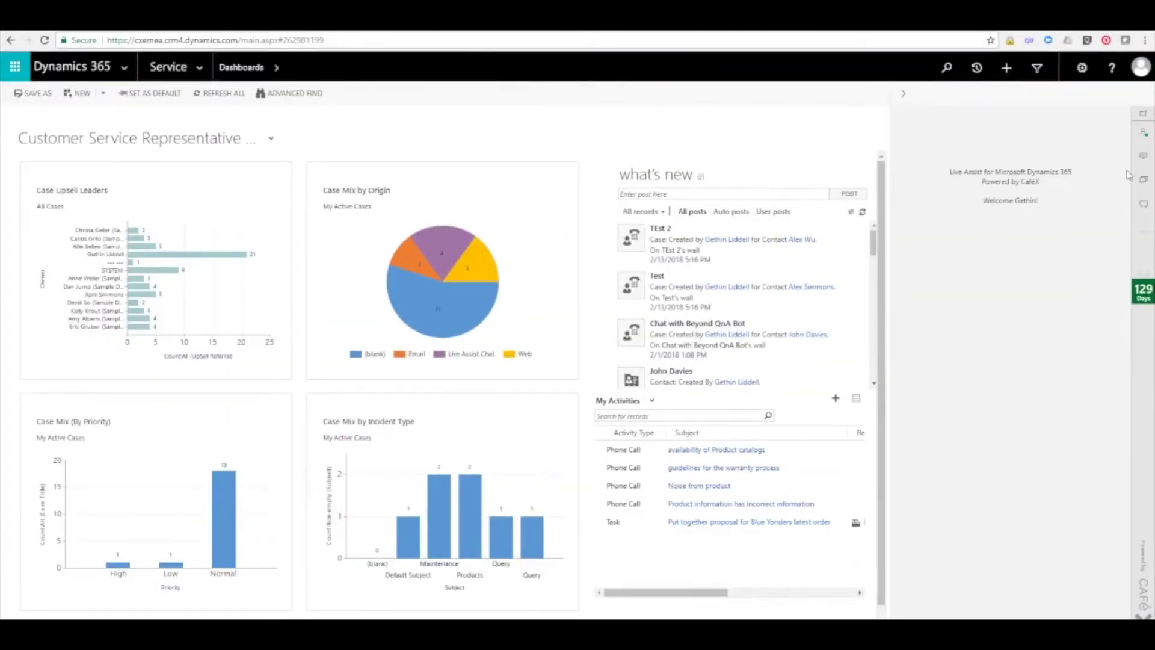
Enter the guest's shortcode PIN in Live Assist's Shortcode Cobrowse panel to join the session.
{"action": "left_click", "coordinate": [1143, 158]}
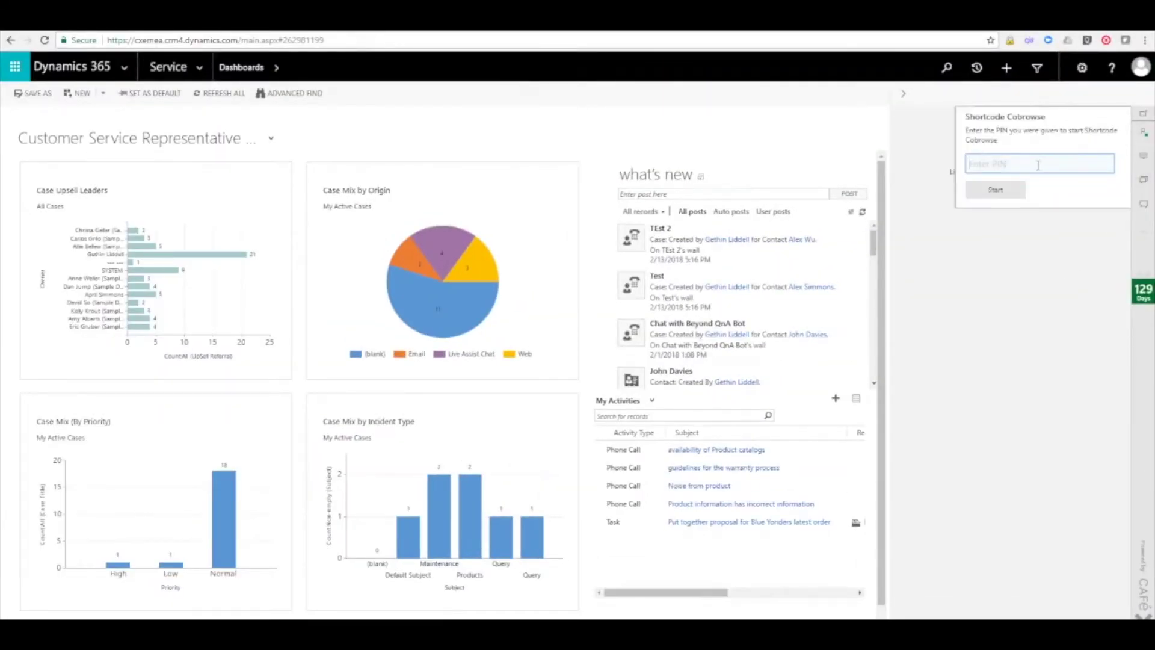
{"action": "type", "text": "8"}
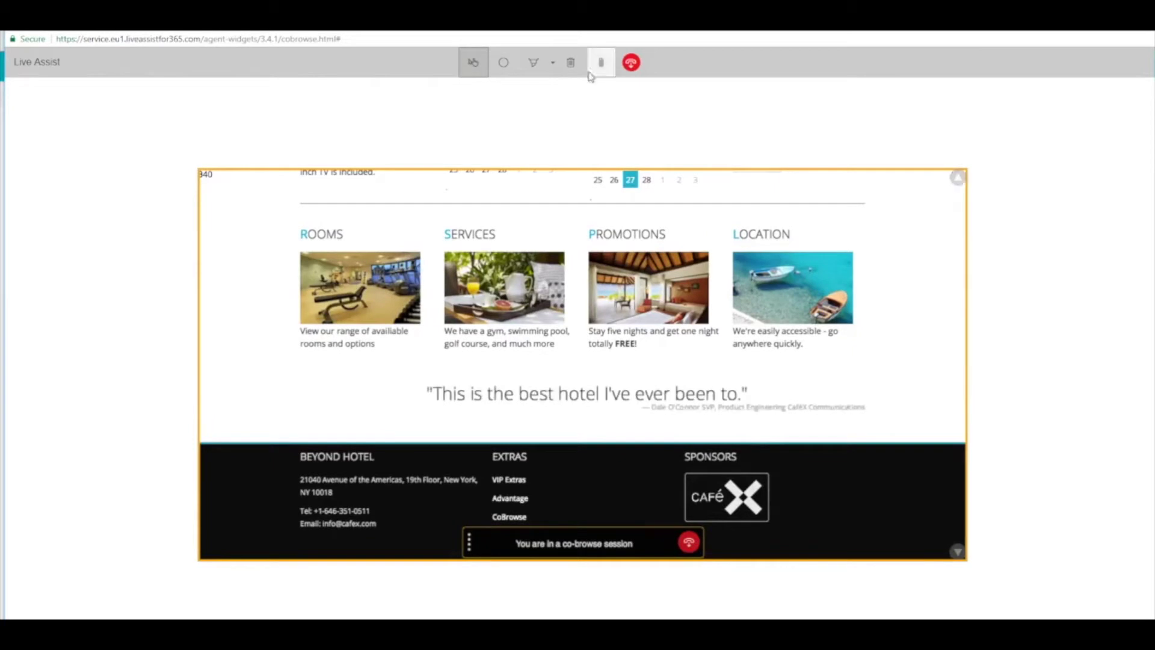
Spotlight the room booking option on the guest's page.
{"action": "left_click", "coordinate": [504, 64]}
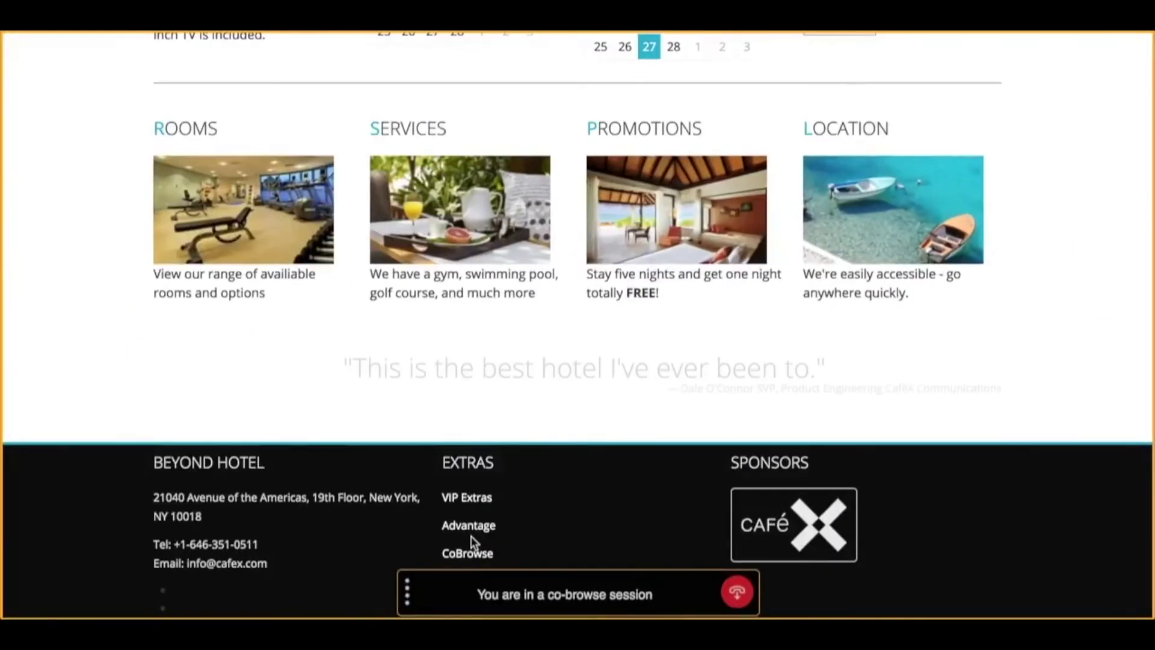
{"action": "scroll", "coordinate": [606, 462], "scroll_direction": "up", "scroll_amount": 3}
{"action": "scroll", "coordinate": [472, 542], "scroll_direction": "up", "scroll_amount": 2}
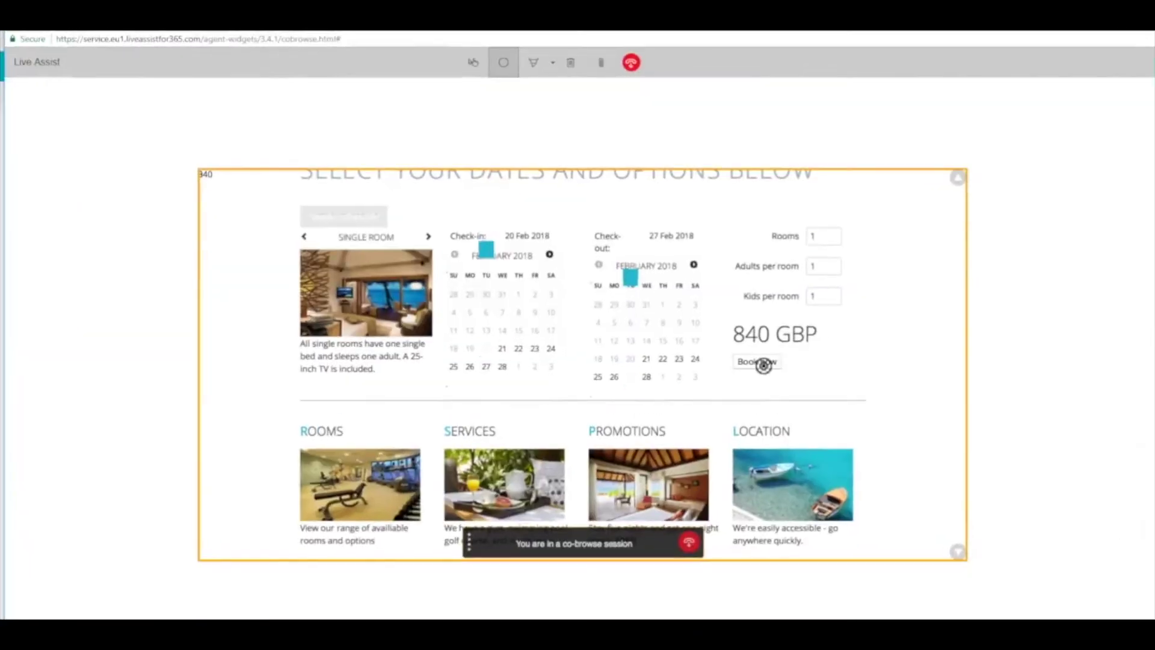
{"action": "left_click", "coordinate": [761, 364]}
Circle the 840 GBP price and Book now with the Red Pen, then resume control and click Book now.
{"action": "left_click", "coordinate": [552, 62]}
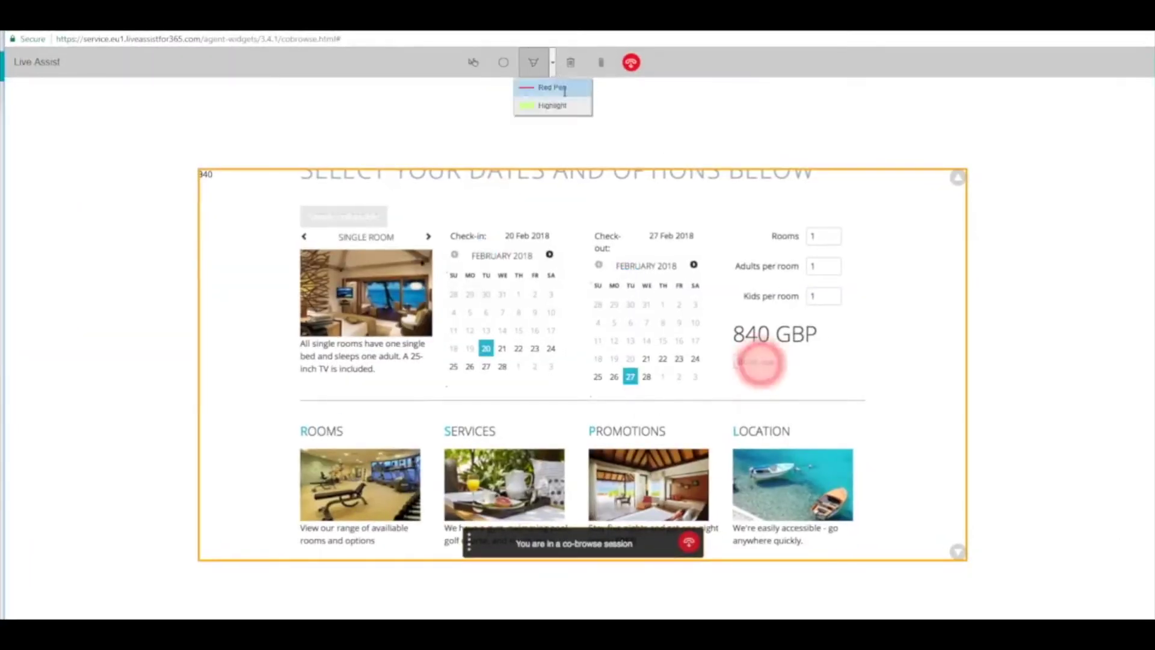
{"action": "left_click", "coordinate": [548, 87]}
{"action": "left_click_drag", "start_coordinate": [727, 328], "coordinate": [705, 295]}
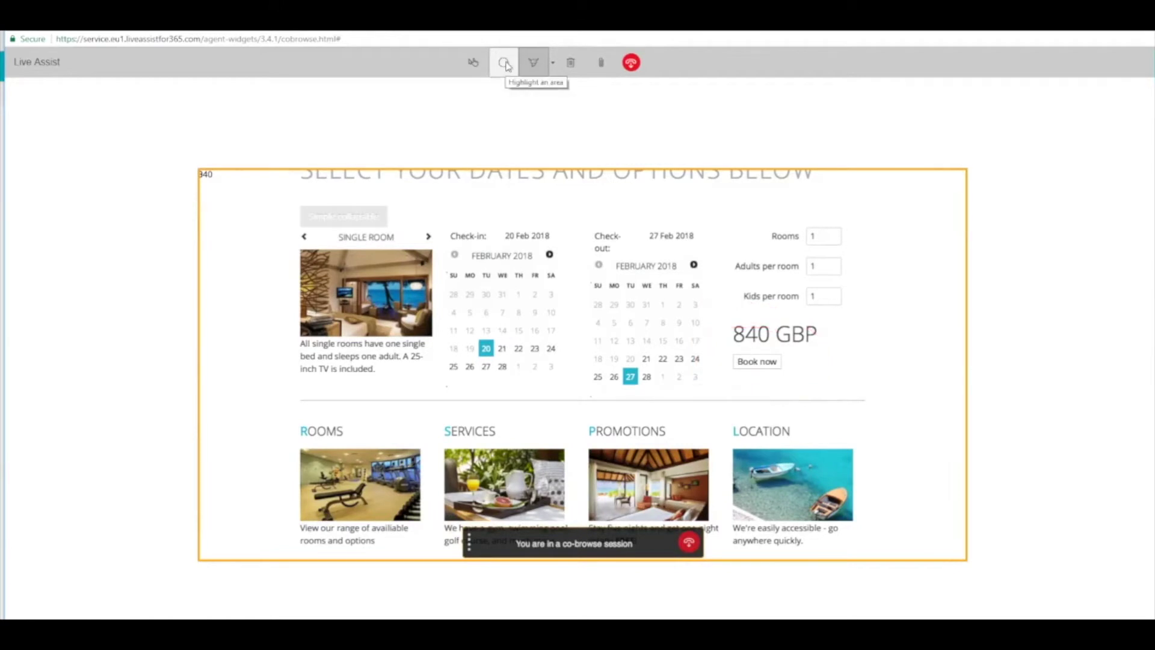
{"action": "left_click", "coordinate": [473, 63]}
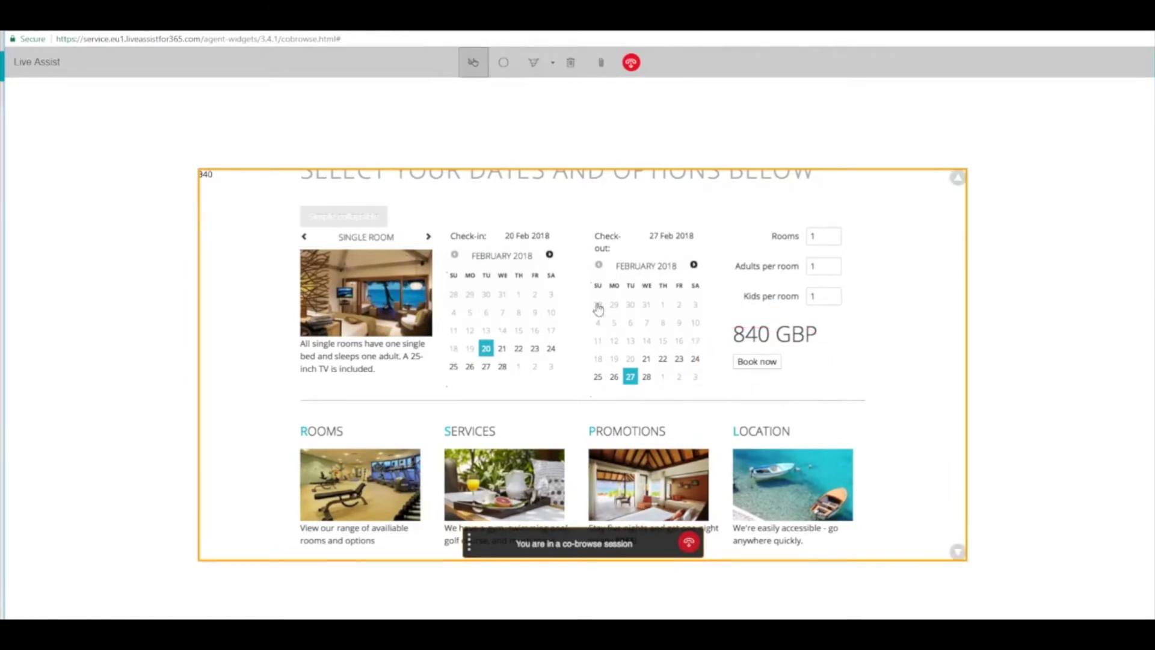
{"action": "left_click", "coordinate": [756, 361]}
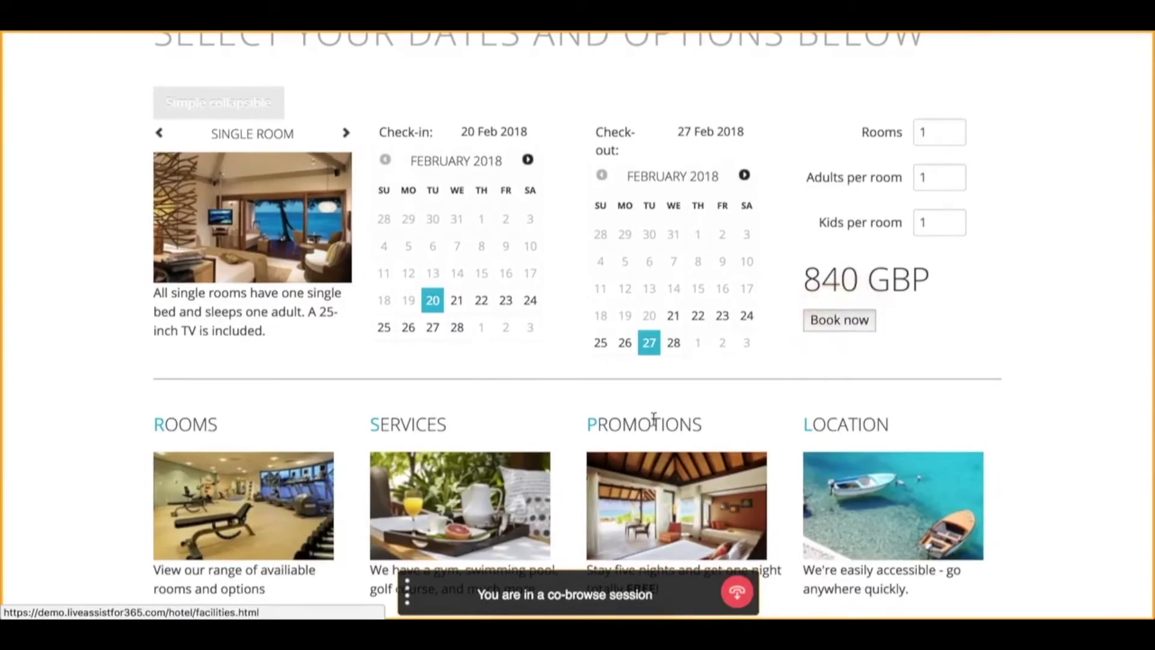
Book the room and enter the guest's last name and e-mail address on the Guest Information form.
{"action": "left_click", "coordinate": [838, 320]}
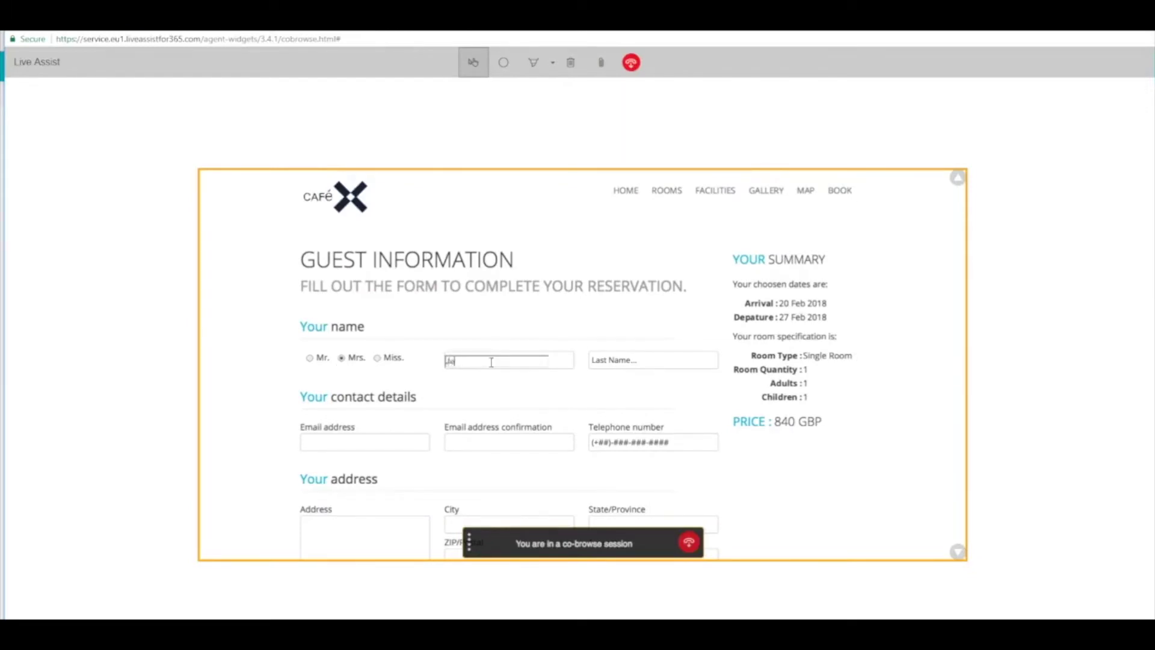
{"action": "left_click", "coordinate": [626, 362]}
{"action": "type", "text": "Customer"}
{"action": "left_click", "coordinate": [387, 444]}
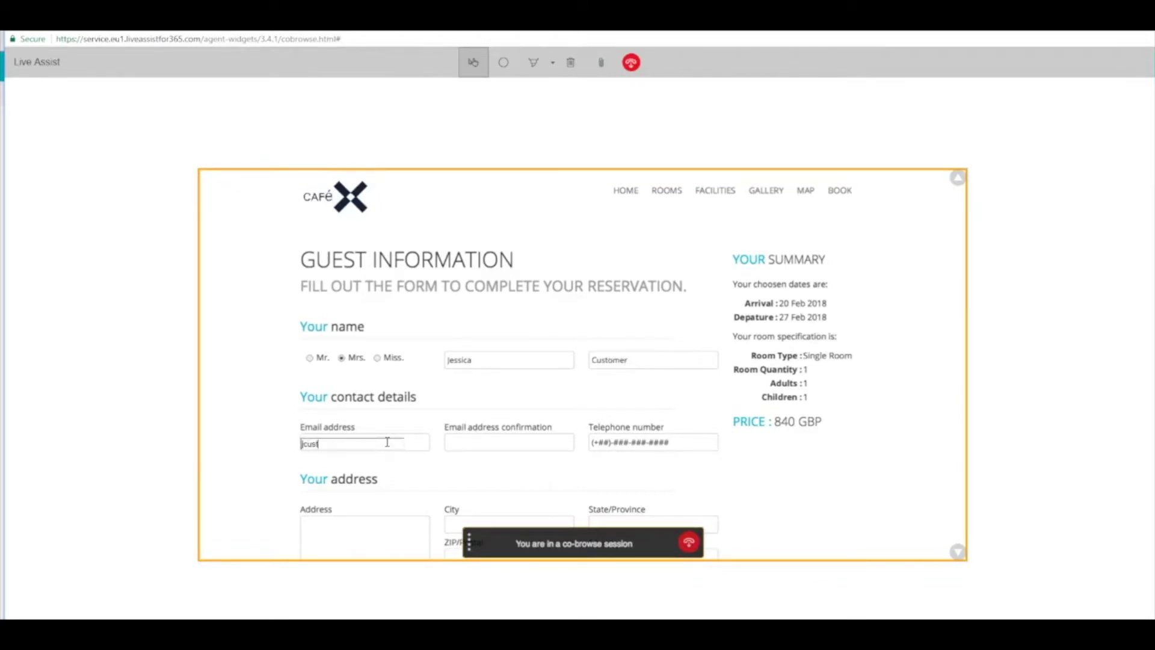
{"action": "left_click", "coordinate": [958, 553]}
Spotlight the Address box, mark it with the Red Pen, and enter the guest's street address.
{"action": "left_click", "coordinate": [958, 552]}
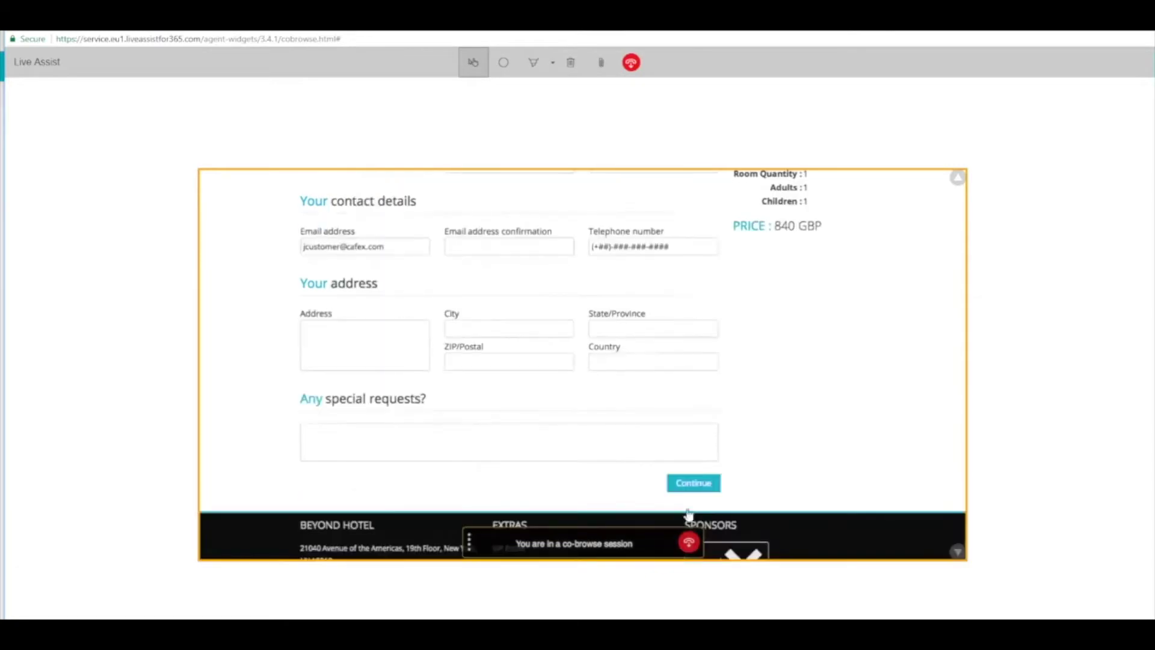
{"action": "left_click", "coordinate": [504, 62]}
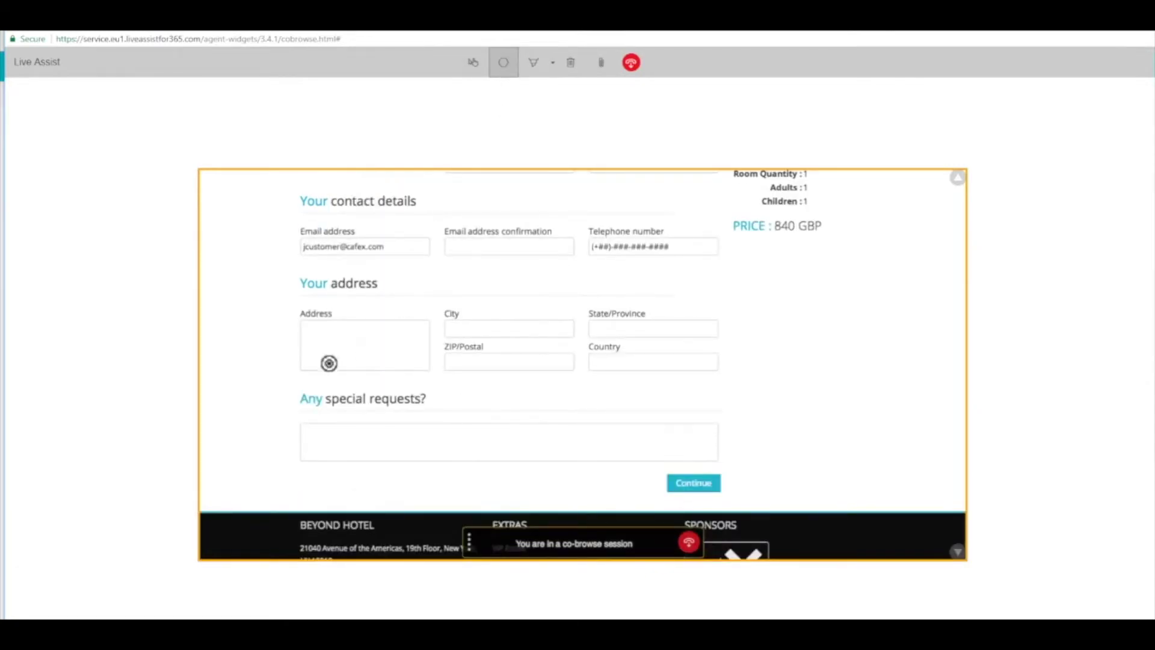
{"action": "left_click", "coordinate": [552, 62]}
{"action": "left_click", "coordinate": [543, 86]}
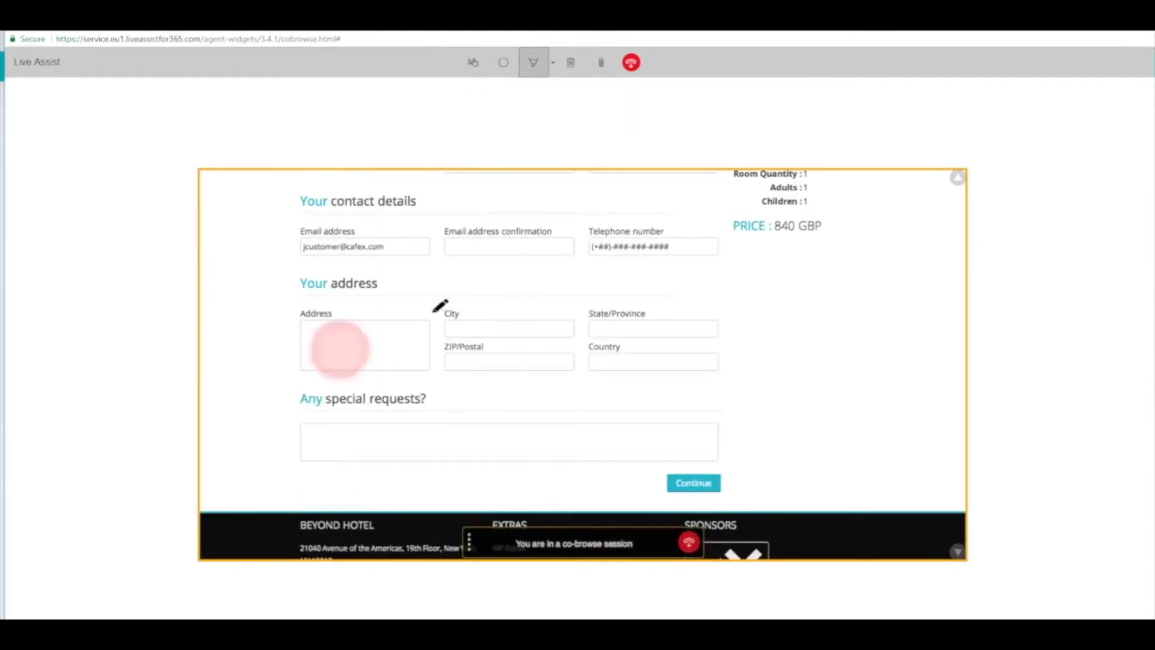
{"action": "mouse_move", "coordinate": [438, 312]}
{"action": "left_mouse_down"}
{"action": "mouse_move", "coordinate": [272, 312]}
{"action": "mouse_move", "coordinate": [480, 322]}
{"action": "left_mouse_up"}
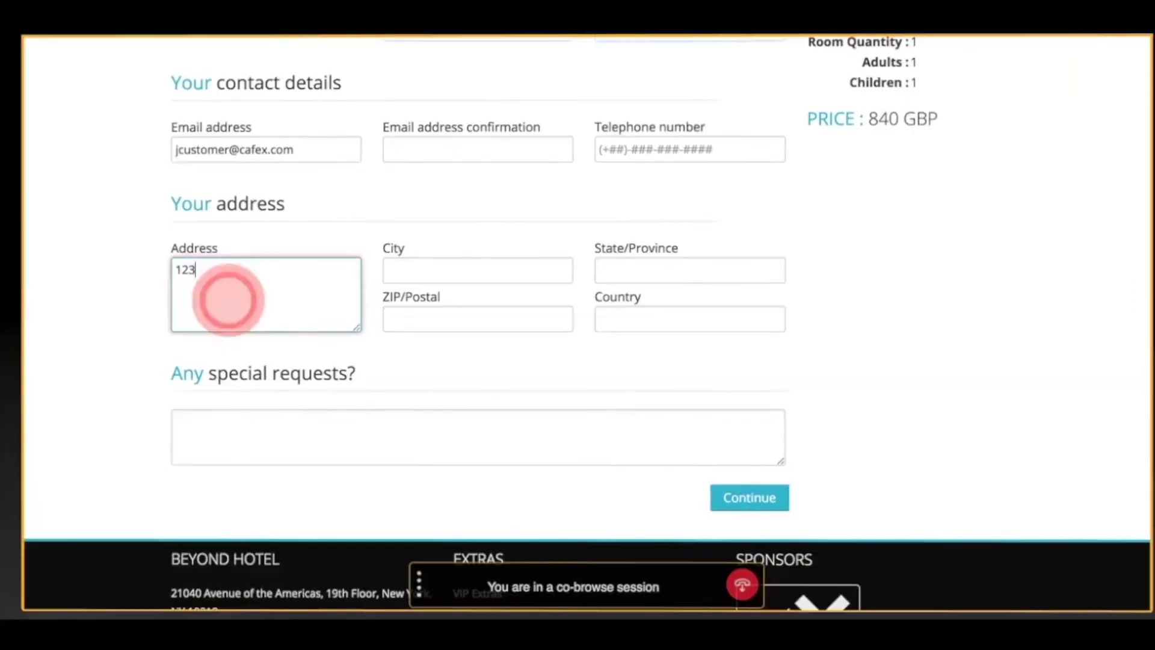
{"action": "type", "text": "Elm Street"}
{"action": "mouse_move", "coordinate": [207, 237]}
{"action": "left_mouse_down"}
{"action": "mouse_move", "coordinate": [117, 247]}
{"action": "mouse_move", "coordinate": [412, 361]}
{"action": "mouse_move", "coordinate": [220, 231]}
{"action": "left_mouse_up"}
Fill in the guest's city and state, then continue to Review Your Selection.
{"action": "left_click", "coordinate": [467, 271]}
{"action": "type", "text": "Chicago"}
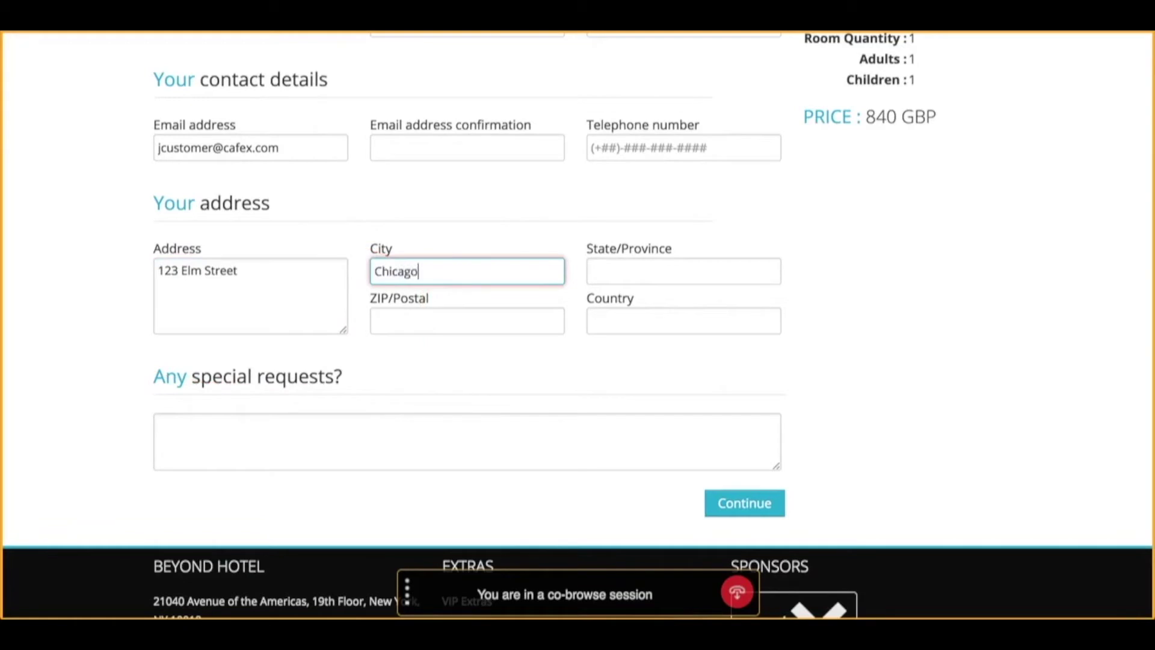
{"action": "key", "text": "Tab"}
{"action": "key", "text": "Tab"}
{"action": "type", "text": "IL"}
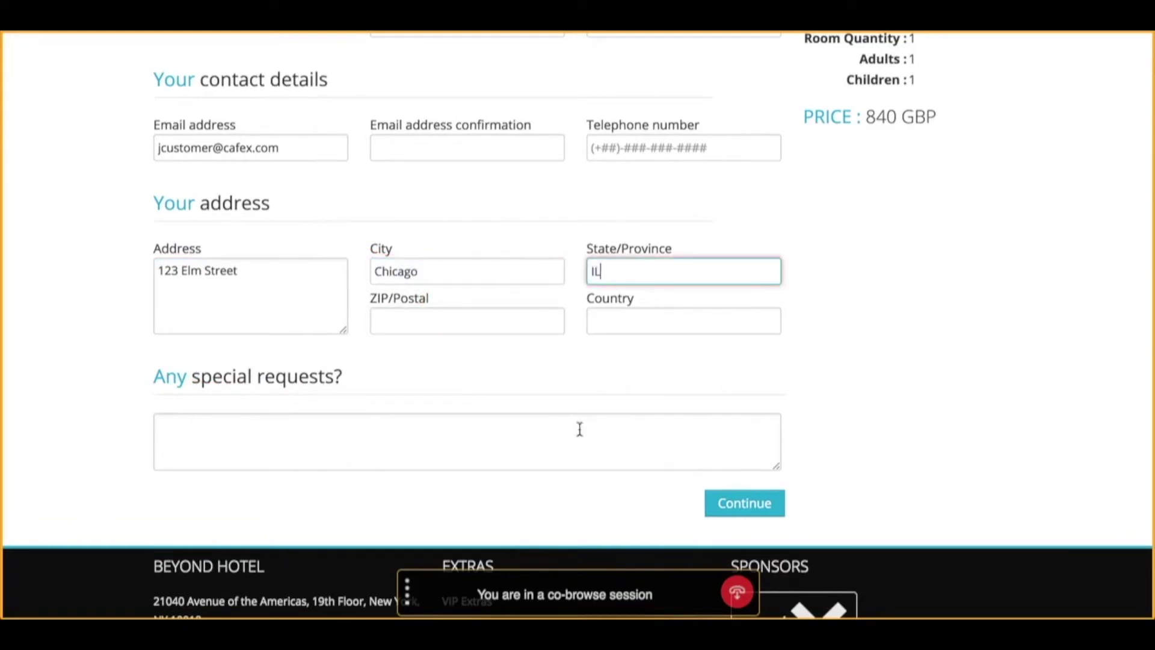
{"action": "left_click", "coordinate": [735, 509]}
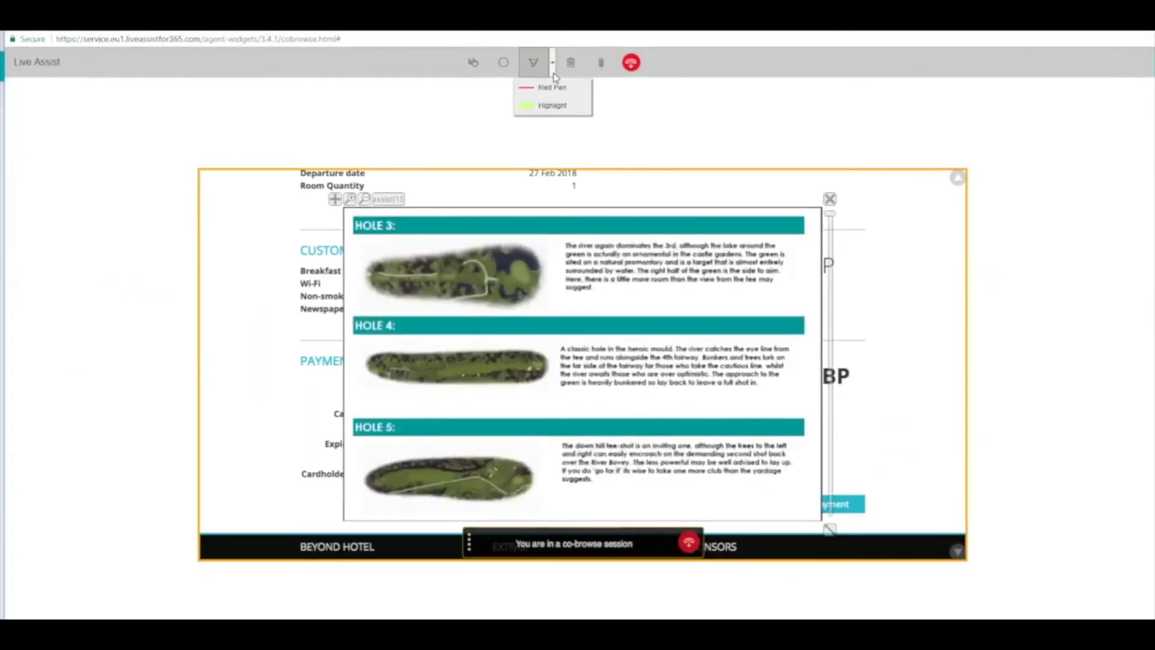
Draw a loop around the golf guide's Hole 4 section and spotlight its description.
{"action": "mouse_move", "coordinate": [585, 317]}
{"action": "left_mouse_down"}
{"action": "mouse_move", "coordinate": [425, 299]}
{"action": "mouse_move", "coordinate": [481, 390]}
{"action": "mouse_move", "coordinate": [460, 296]}
{"action": "left_mouse_up"}
{"action": "left_click", "coordinate": [504, 62]}
{"action": "left_click", "coordinate": [581, 352]}
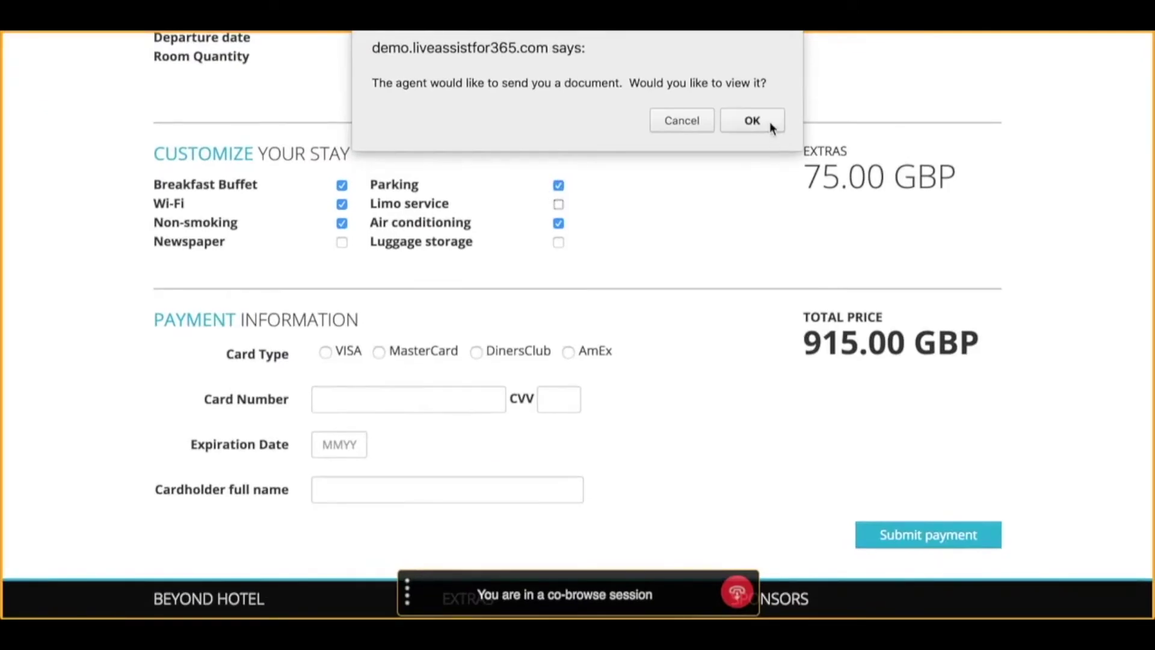
Accept the agent's offer to send a document with OK.
{"action": "left_click", "coordinate": [770, 121]}
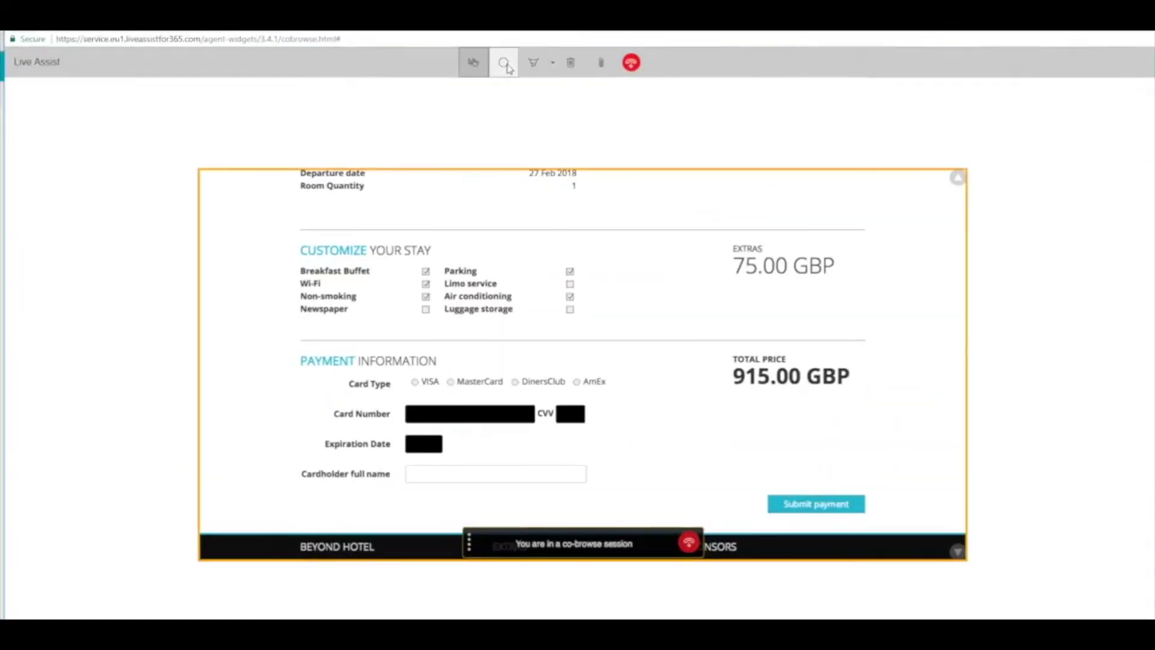
Spotlight the Card Number, CVV, Expiration Date and Submit payment areas for the guest.
{"action": "left_click", "coordinate": [504, 63]}
{"action": "left_click", "coordinate": [452, 413]}
{"action": "left_click", "coordinate": [573, 414]}
{"action": "left_click", "coordinate": [428, 447]}
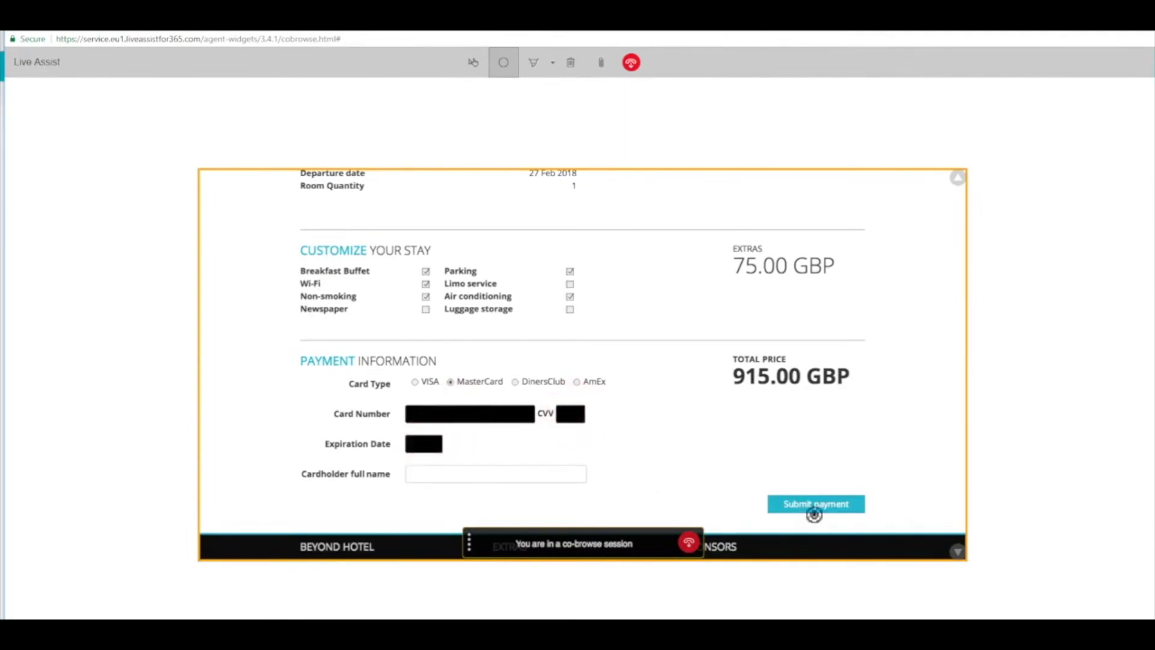
{"action": "left_click", "coordinate": [816, 505]}
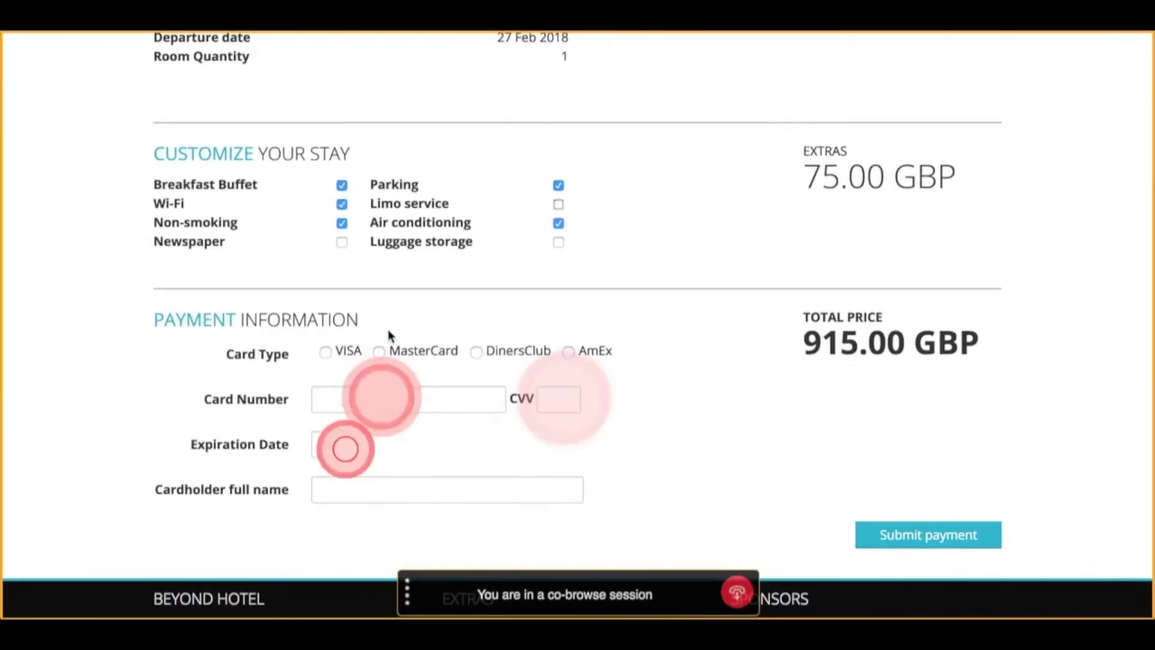
Choose MasterCard as the card type and enter the card number.
{"action": "left_click", "coordinate": [379, 352]}
{"action": "left_click", "coordinate": [377, 396]}
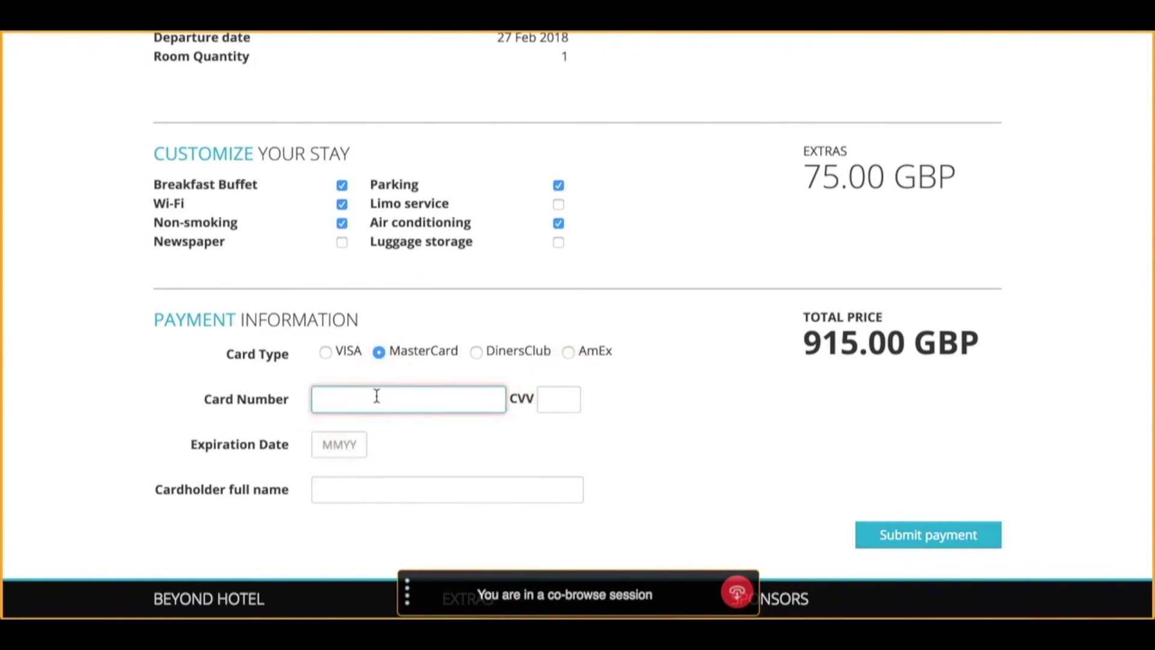
{"action": "type", "text": "511112345678"}
{"action": "left_click", "coordinate": [924, 534]}
{"action": "type", "text": "1234"}
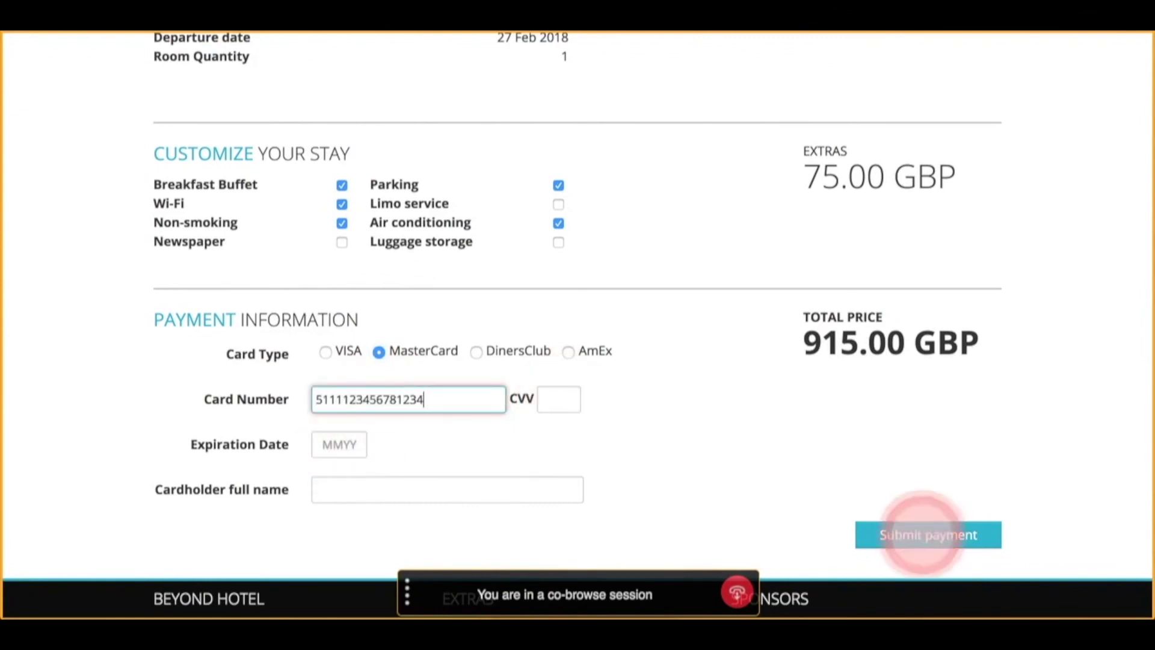
Enter the CVV, expiration date and cardholder name, then submit the payment.
{"action": "left_click", "coordinate": [548, 391]}
{"action": "type", "text": "123"}
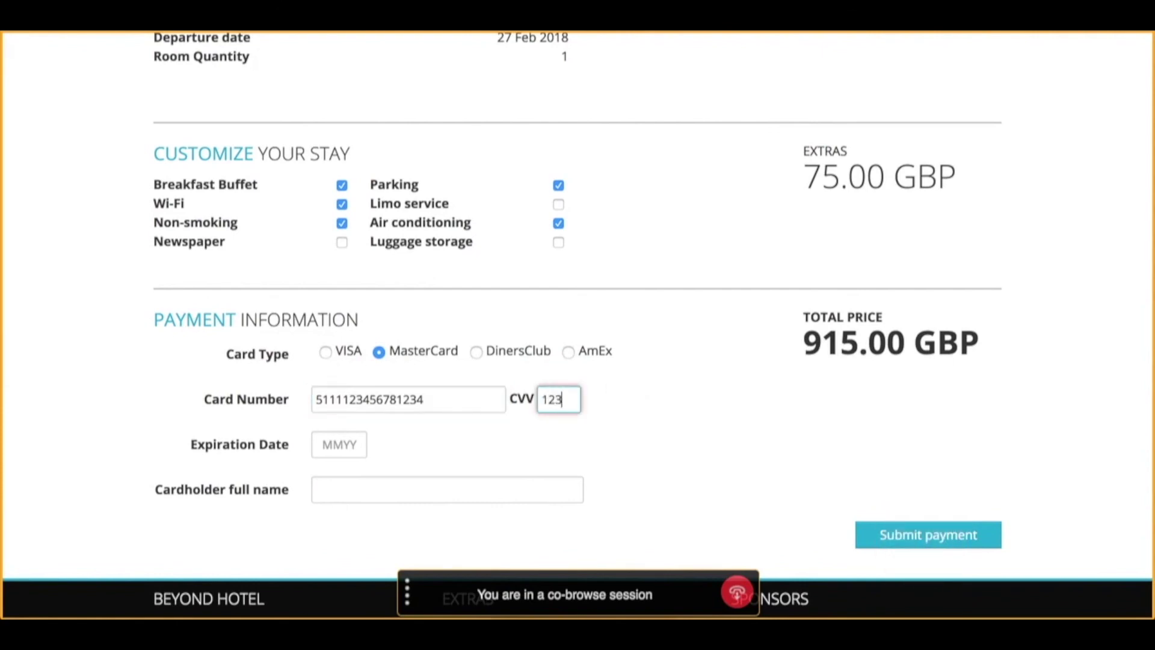
{"action": "left_click", "coordinate": [342, 447]}
{"action": "type", "text": "01/"}
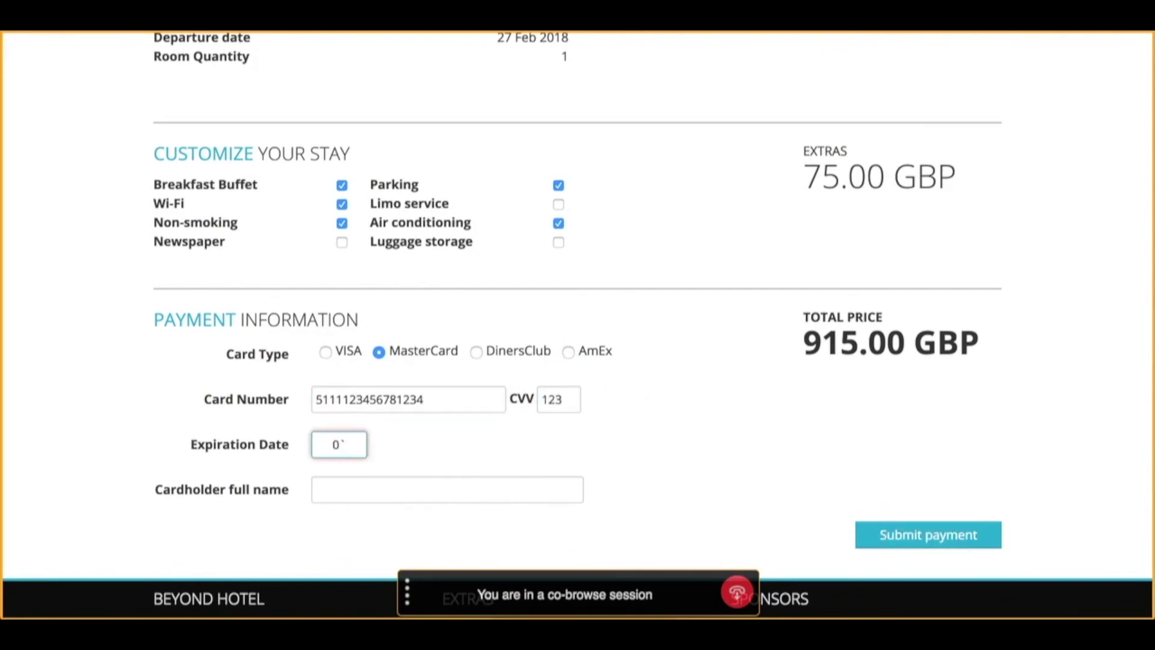
{"action": "type", "text": "21"}
{"action": "left_click", "coordinate": [371, 479]}
{"action": "type", "text": "Jessica Customer"}
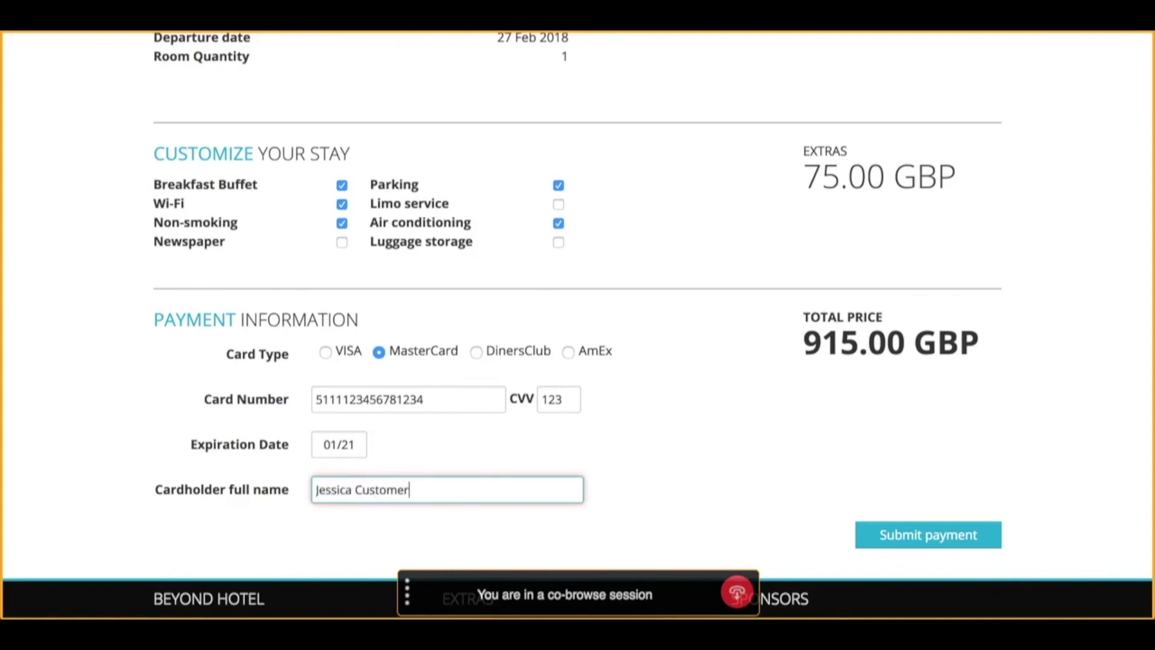
{"action": "left_click", "coordinate": [887, 543]}
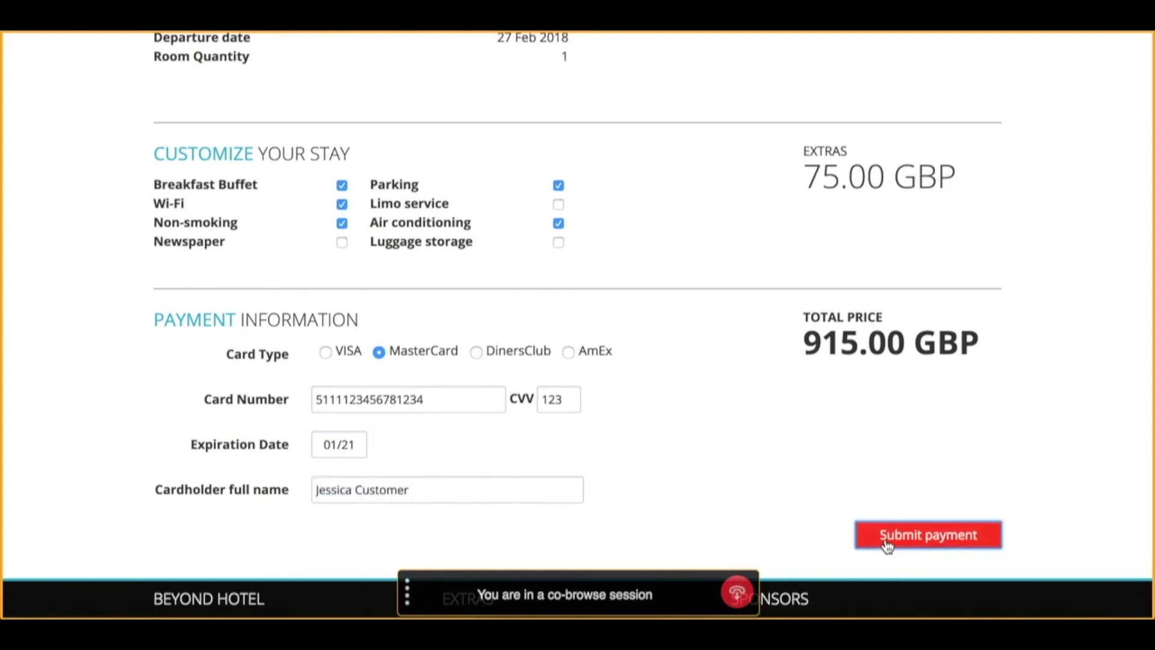